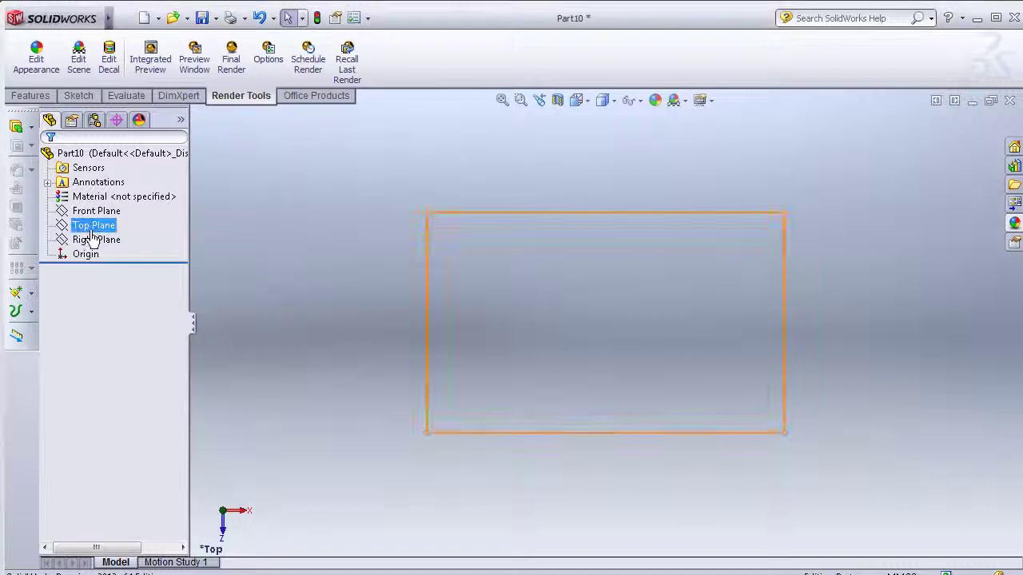
On the Top Plane, draw a hexagon centred on the origin, rotated 180°
click(102, 205)
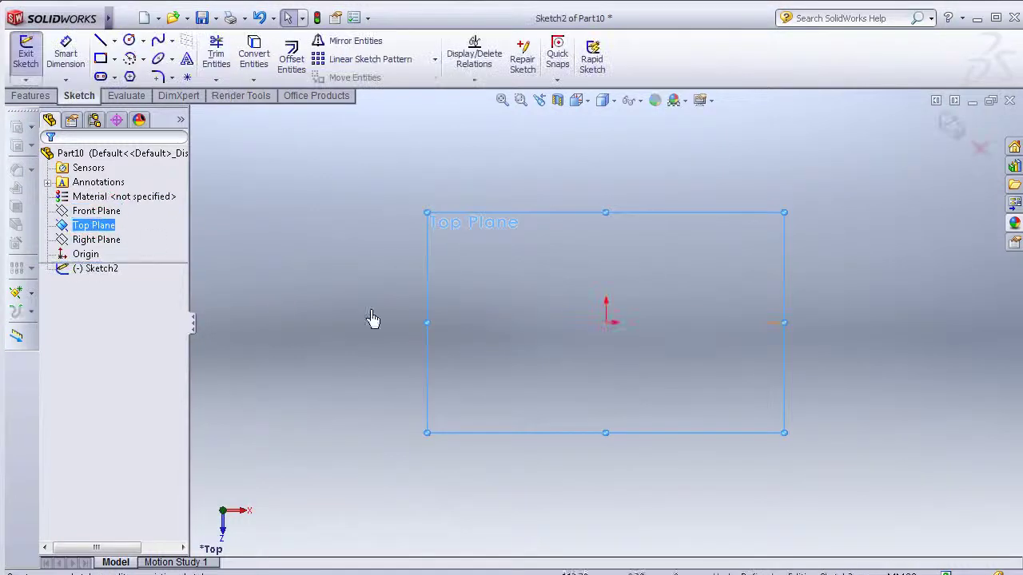
click(608, 325)
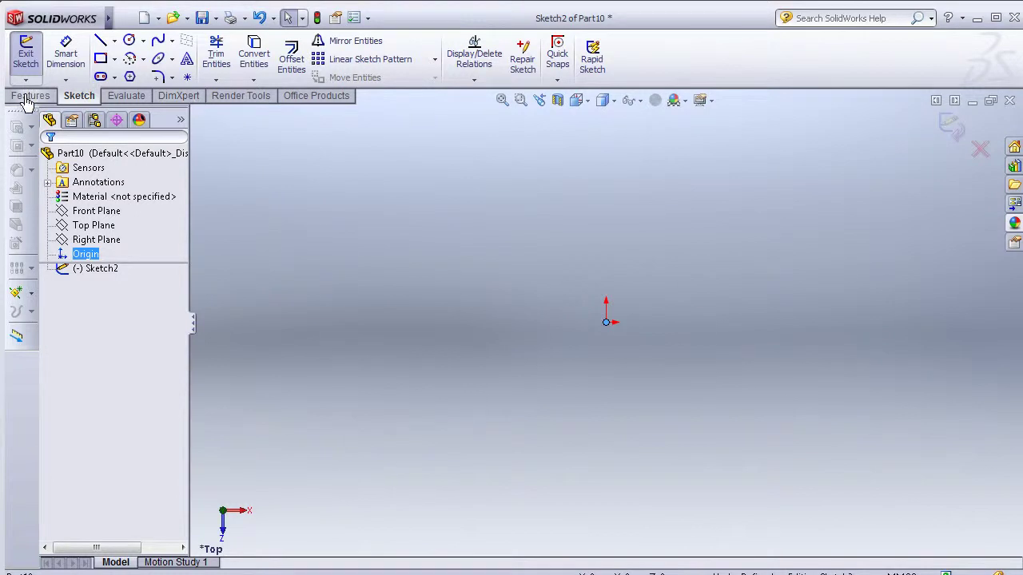
click(129, 77)
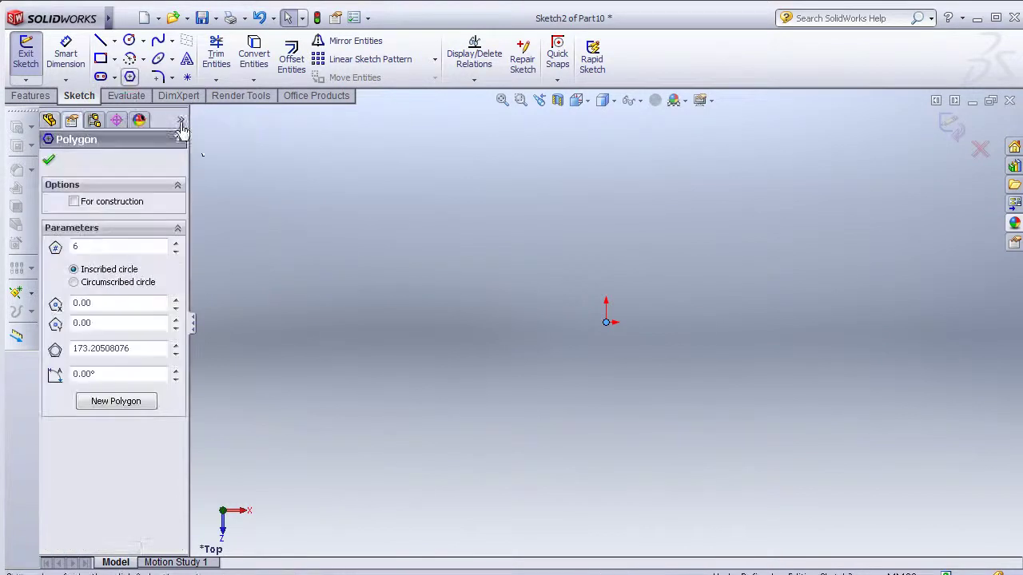
click(606, 324)
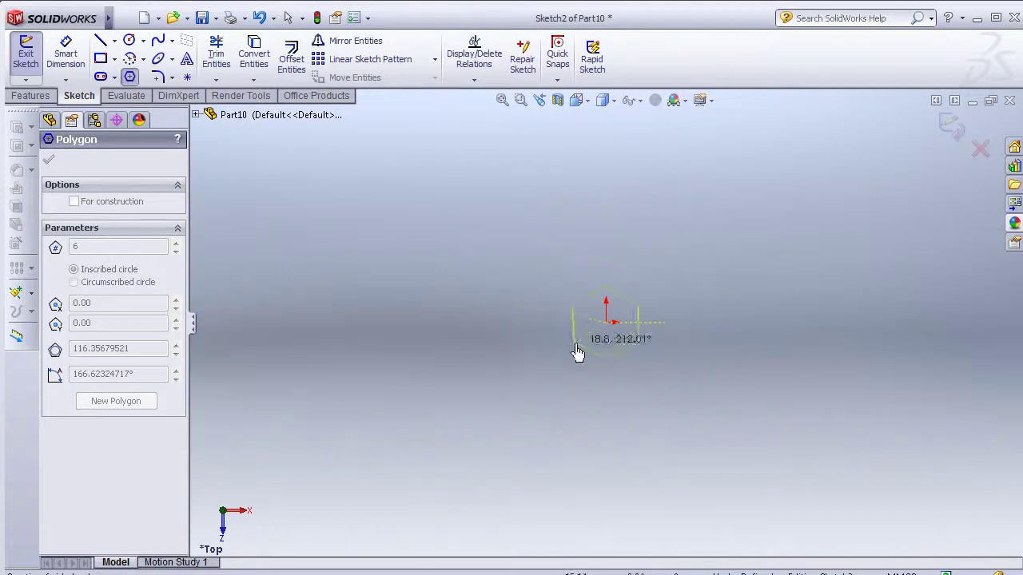
click(552, 325)
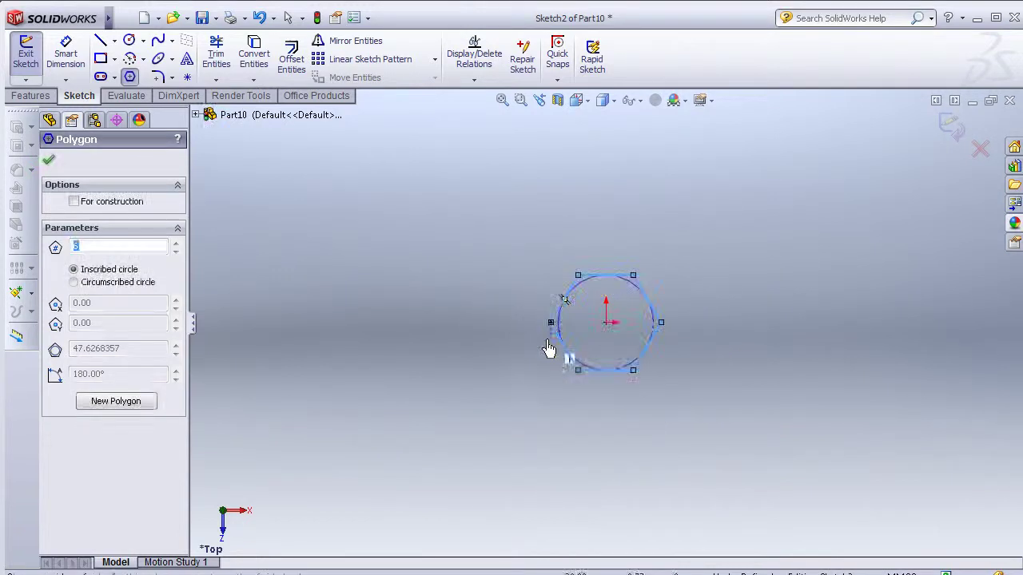
click(50, 162)
Dimension the hexagon's inscribed circle to a 20 mm diameter
click(67, 57)
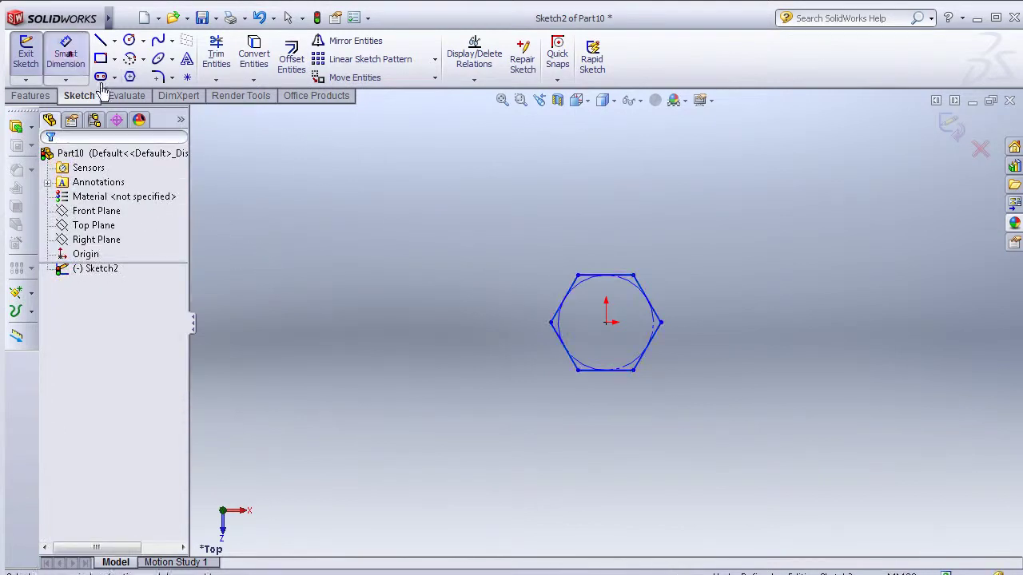
scroll(590, 292, down, 2)
scroll(599, 292, down, 1)
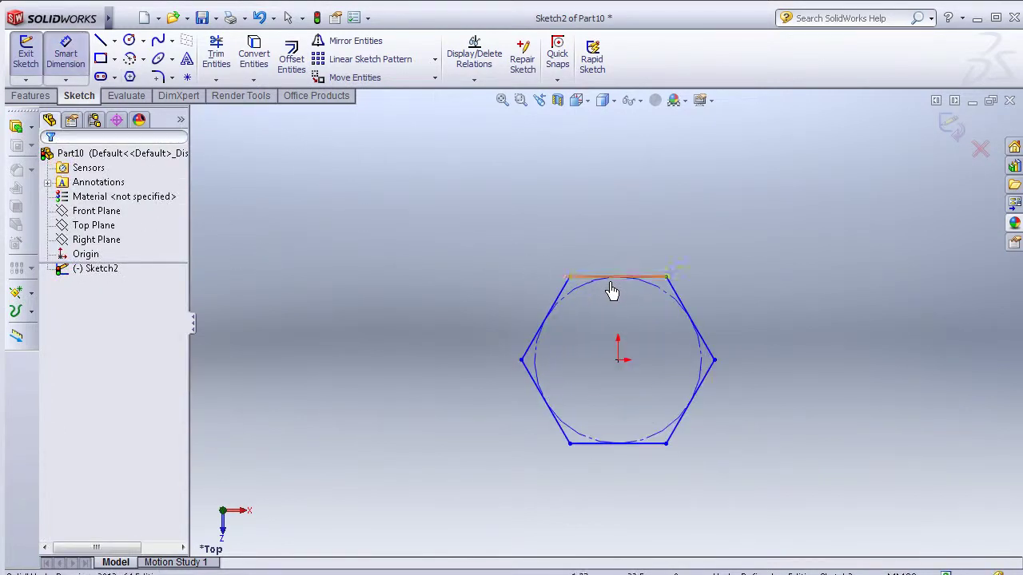
click(540, 299)
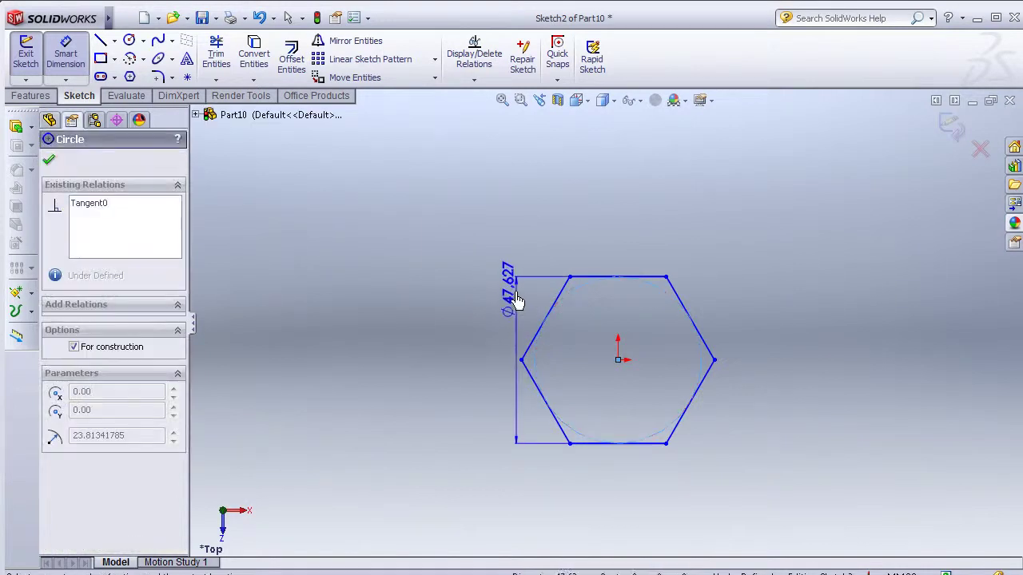
click(495, 319)
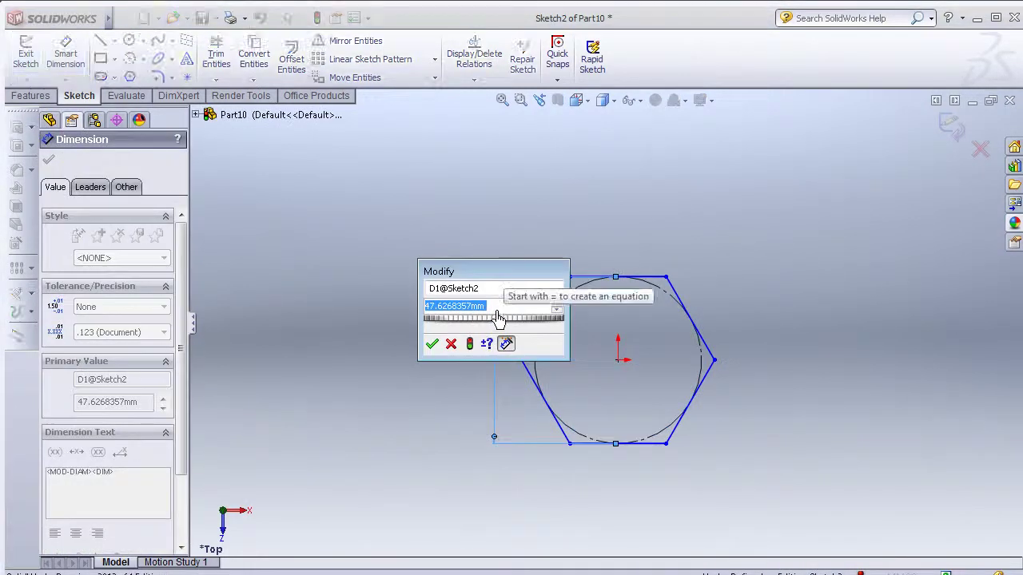
text(20)
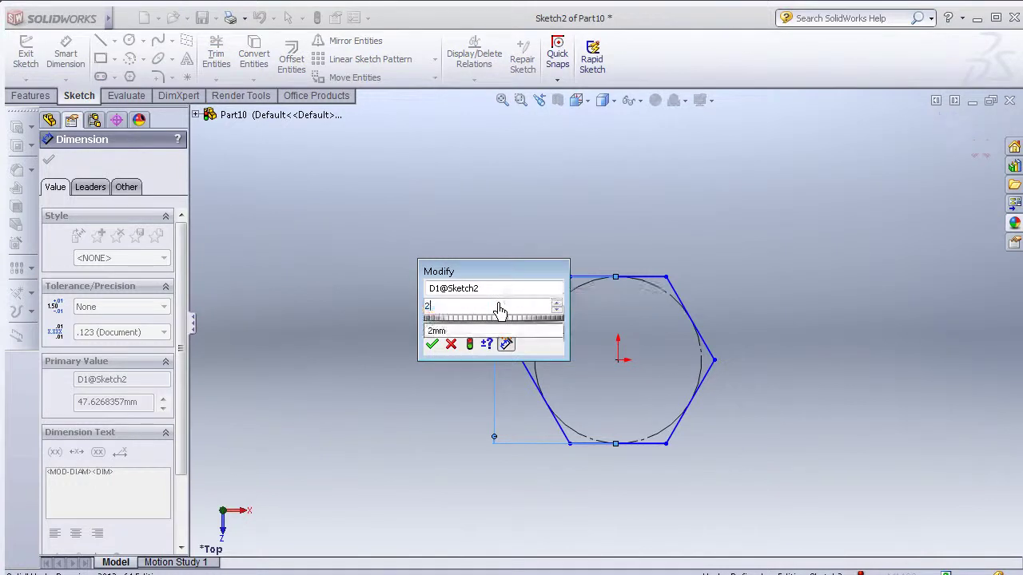
click(431, 344)
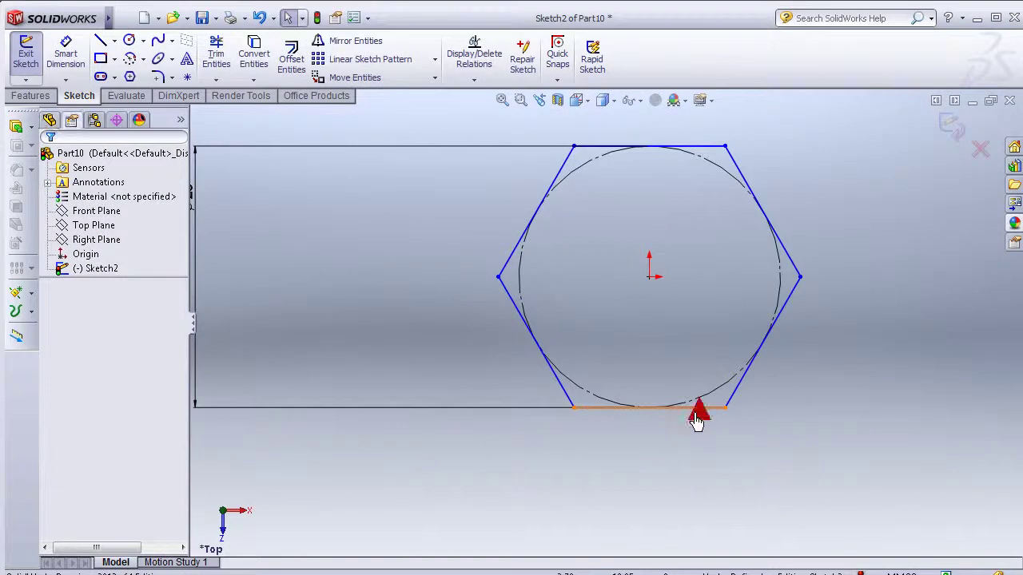
Make the hexagon's bottom edge horizontal to fully define the sketch
click(698, 407)
click(79, 325)
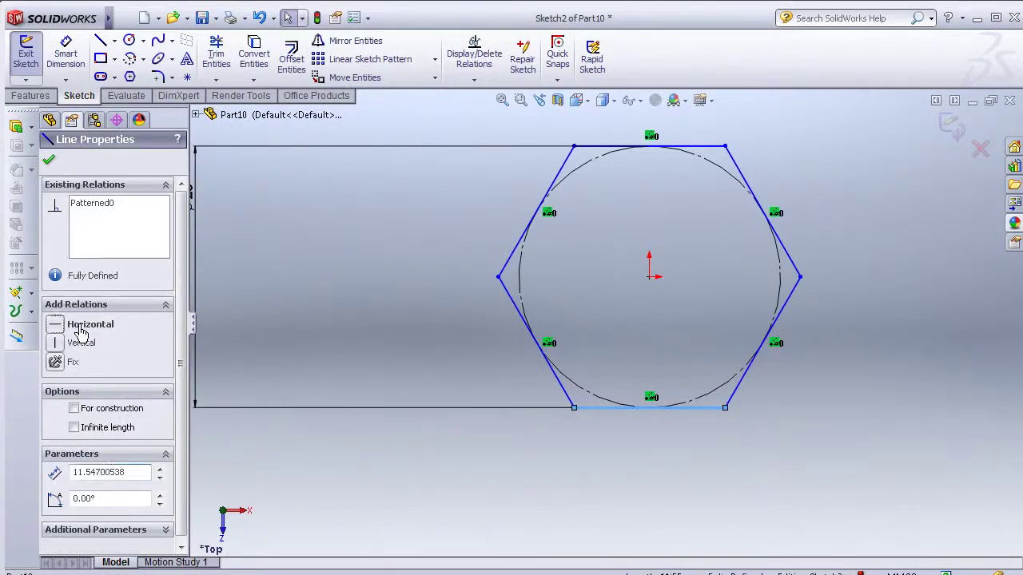
click(49, 161)
scroll(746, 338, up, 2)
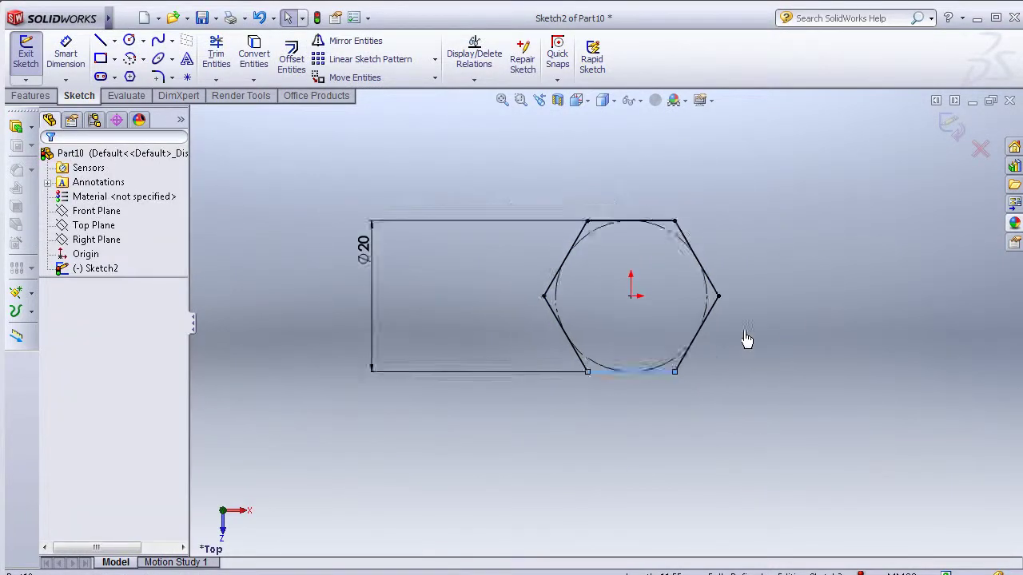
Draw a horizontal construction line from the origin to beyond the hexagon's right side
click(99, 44)
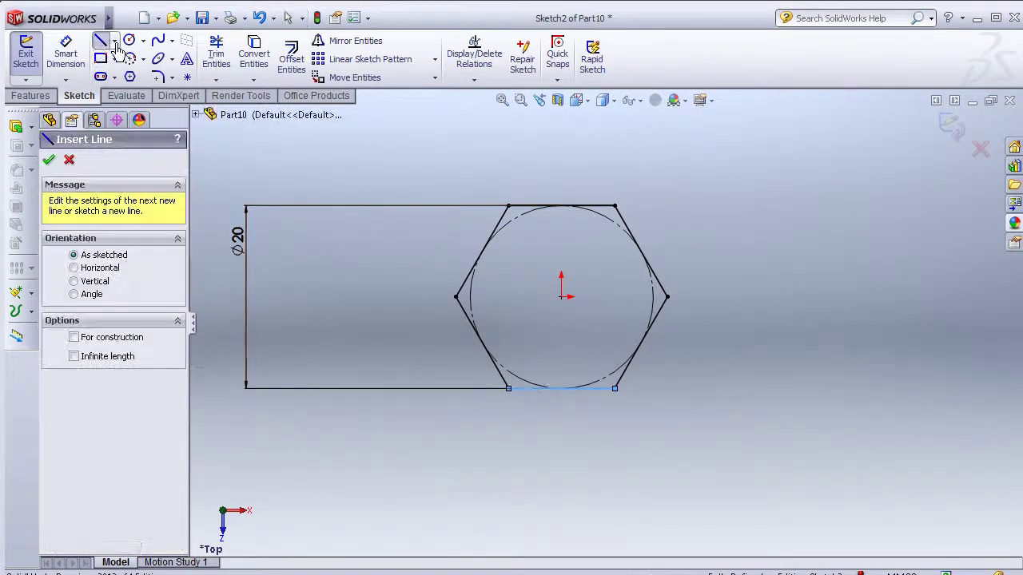
click(561, 297)
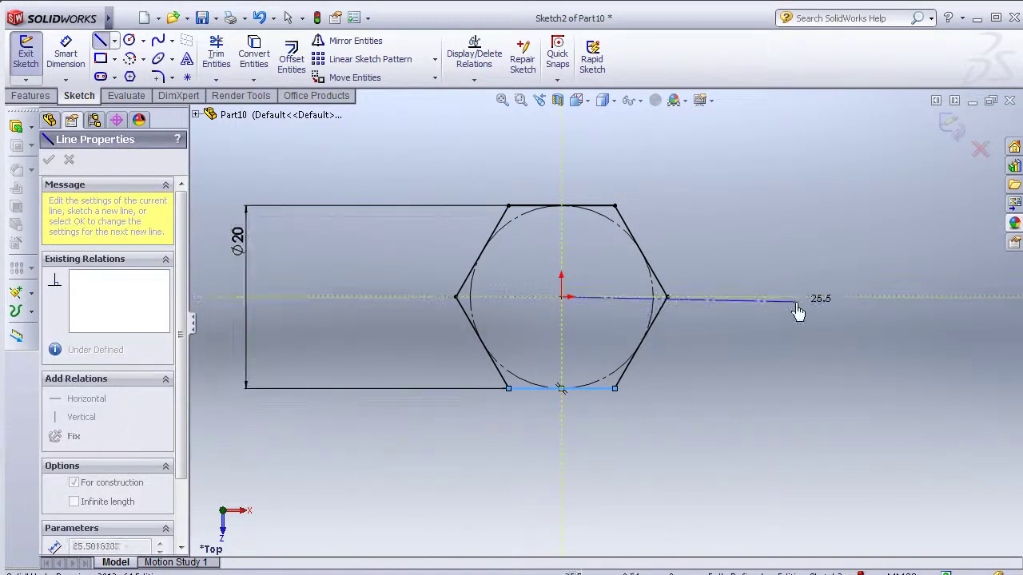
click(867, 297)
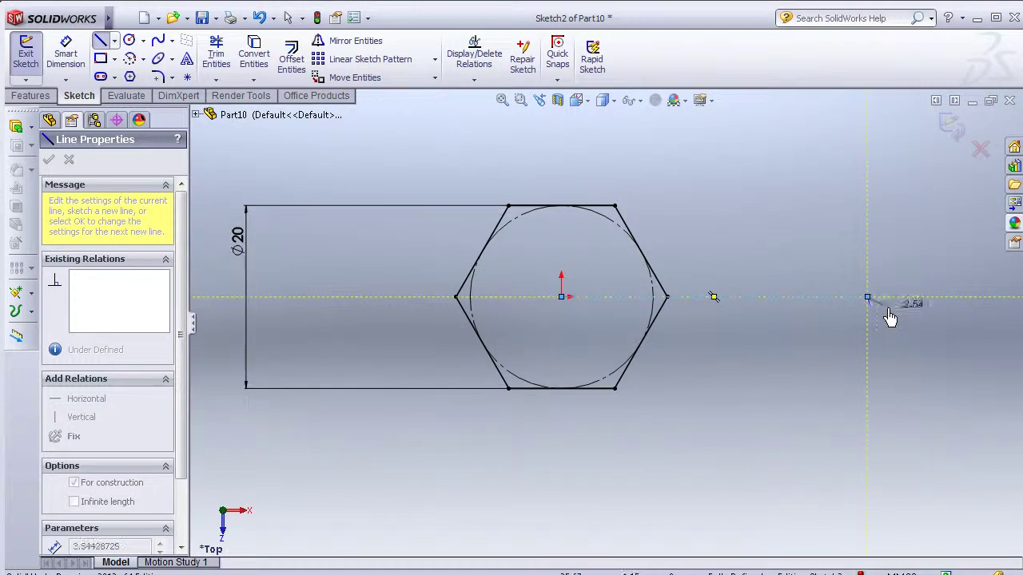
key(Escape)
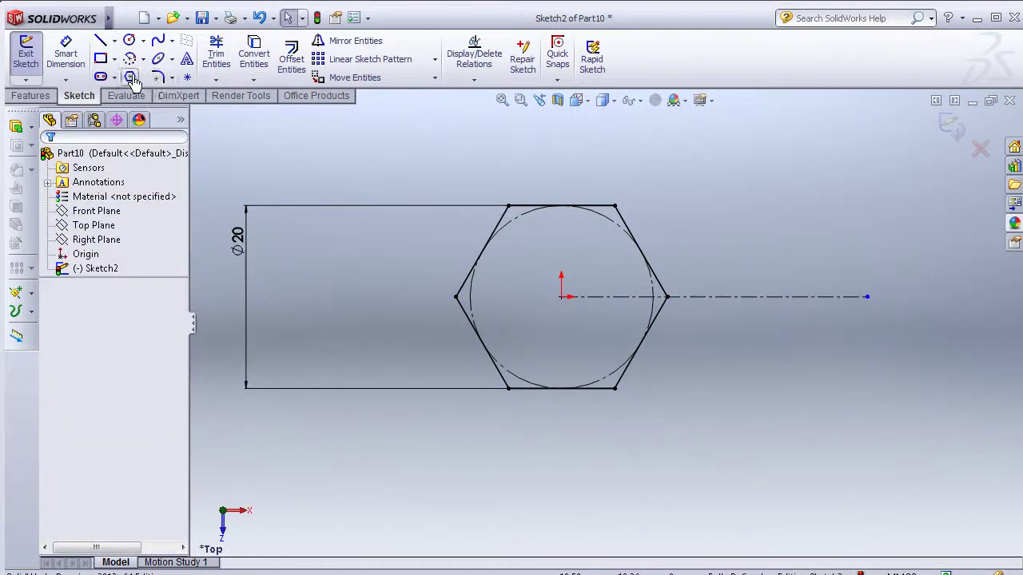
Draw a second 20 mm hexagon at 120°, centred on the first hexagon's right vertex
click(668, 297)
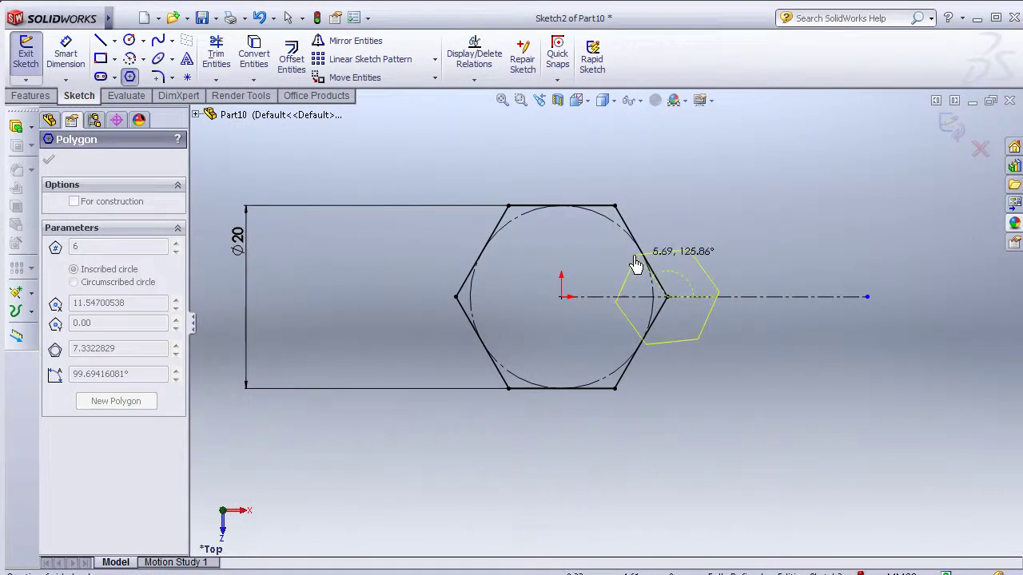
click(616, 208)
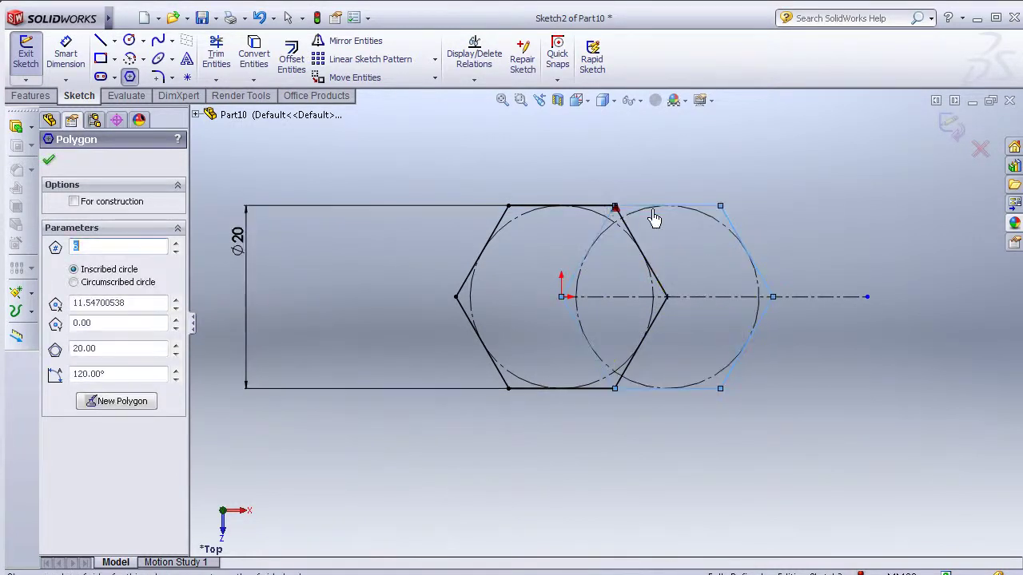
click(48, 161)
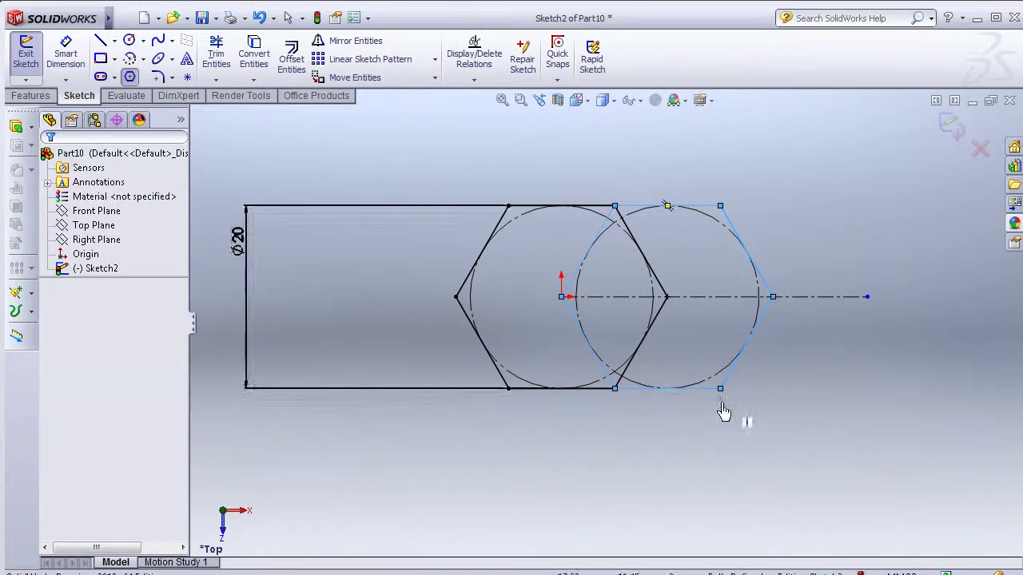
scroll(721, 410, down, 3)
key(f)
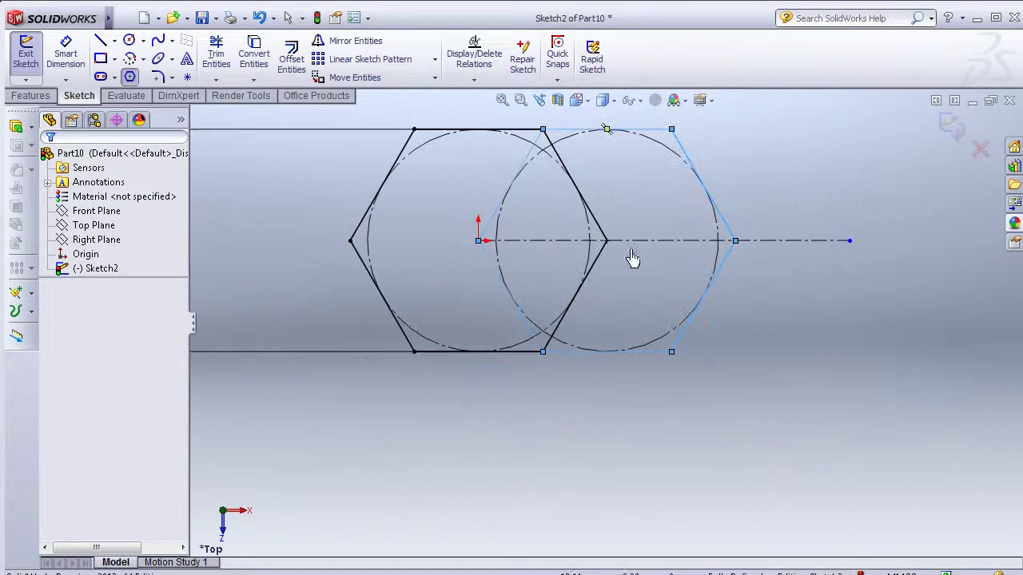
click(850, 169)
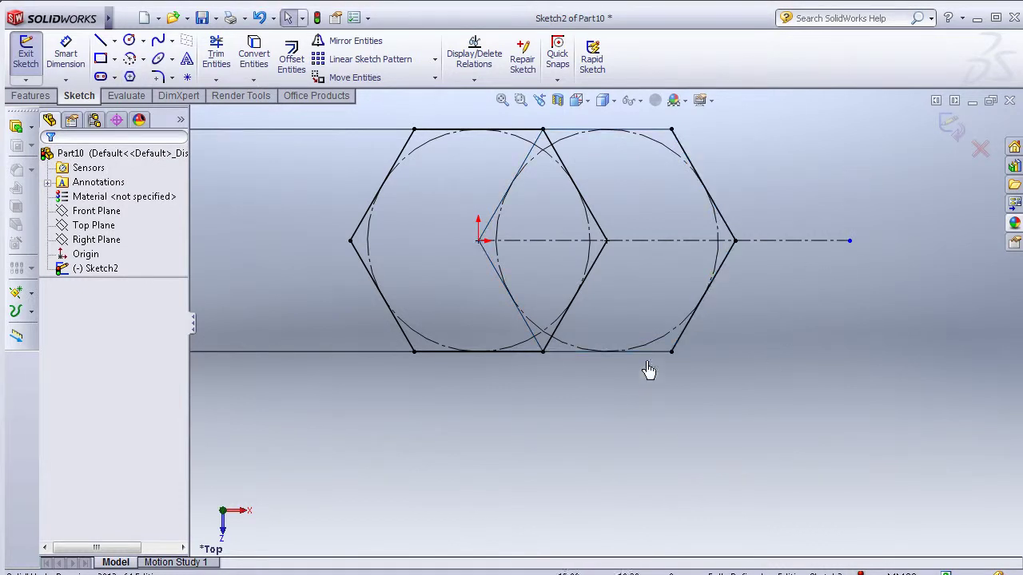
scroll(649, 370, up, 2)
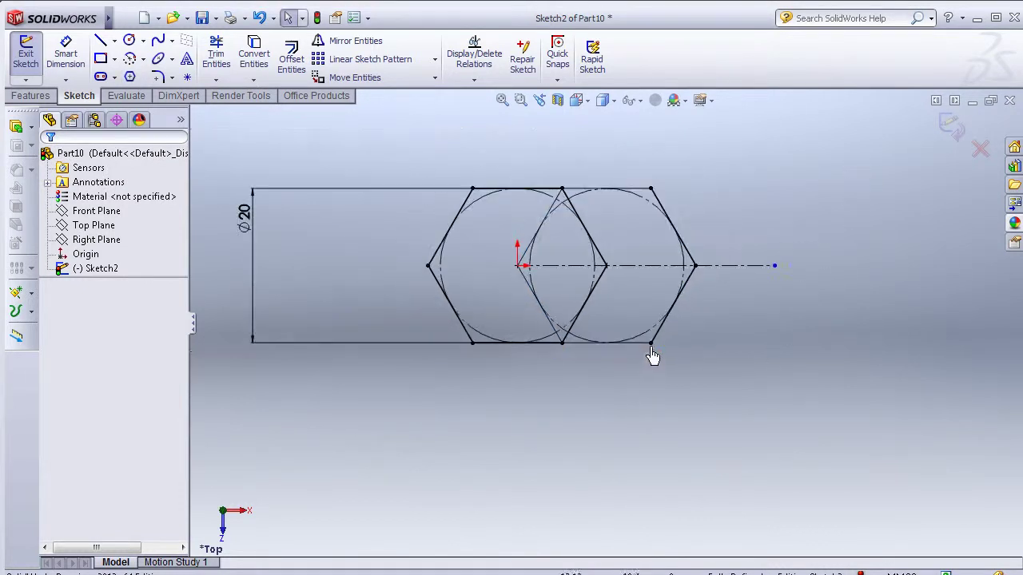
Trim the five overlapping edge pieces, leaving one elongated six-sided outline
click(216, 54)
scroll(695, 273, down, 2)
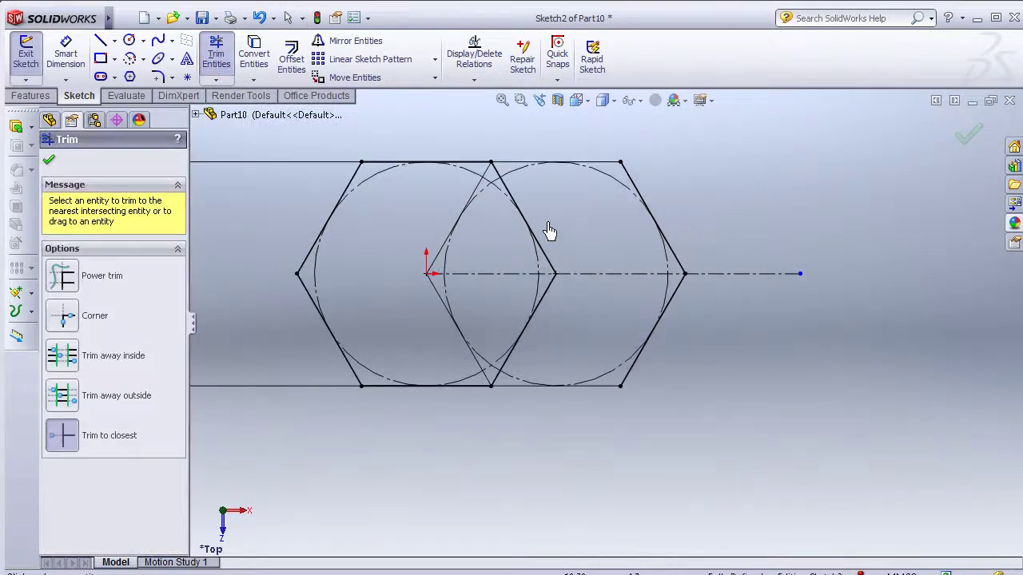
scroll(549, 232, down, 1)
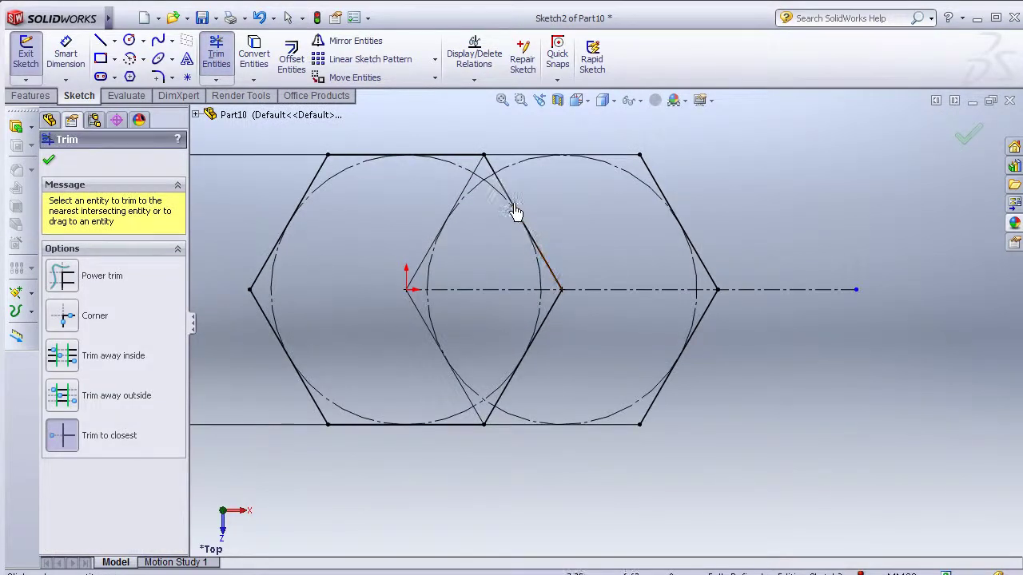
click(552, 274)
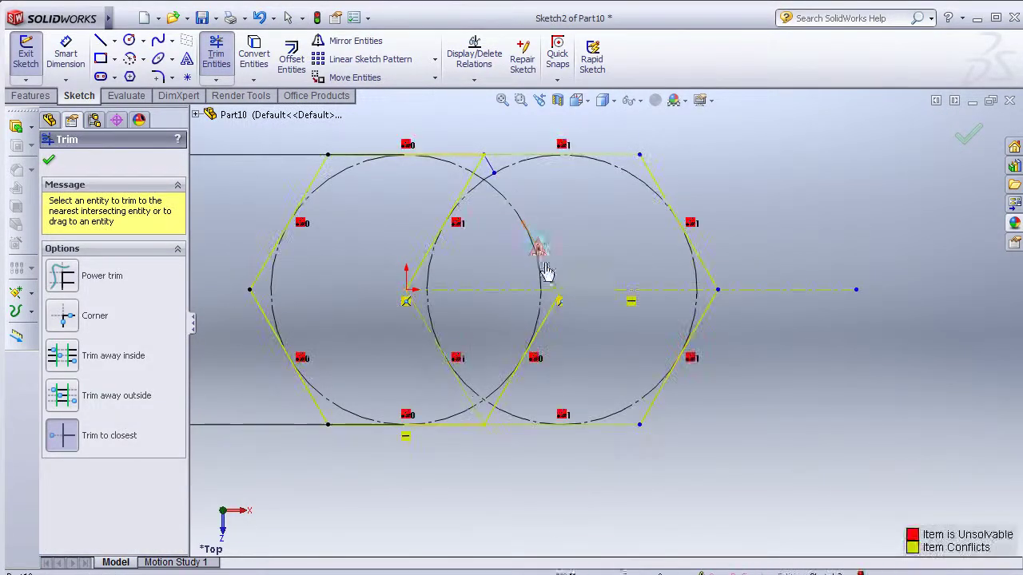
click(537, 339)
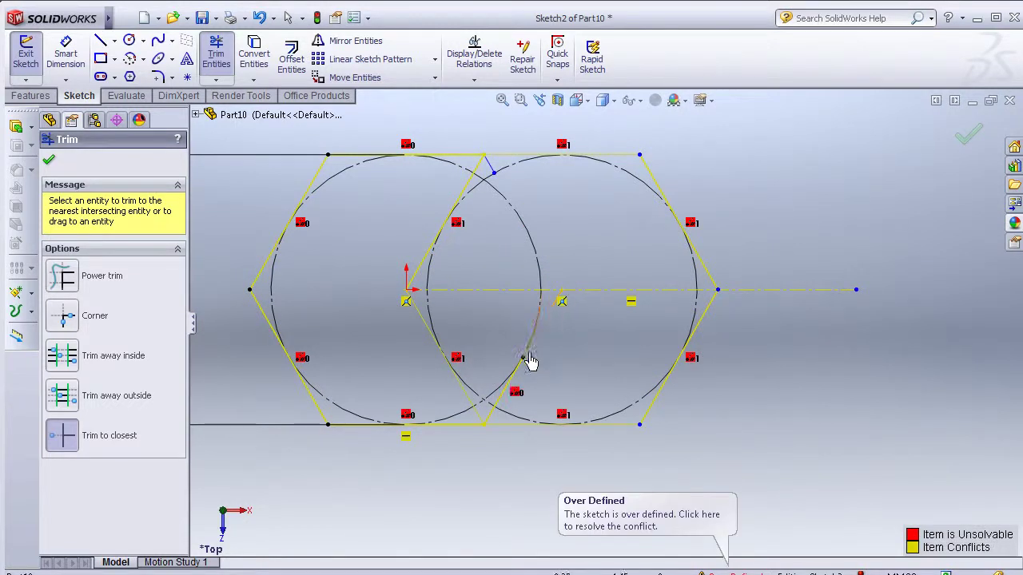
click(496, 414)
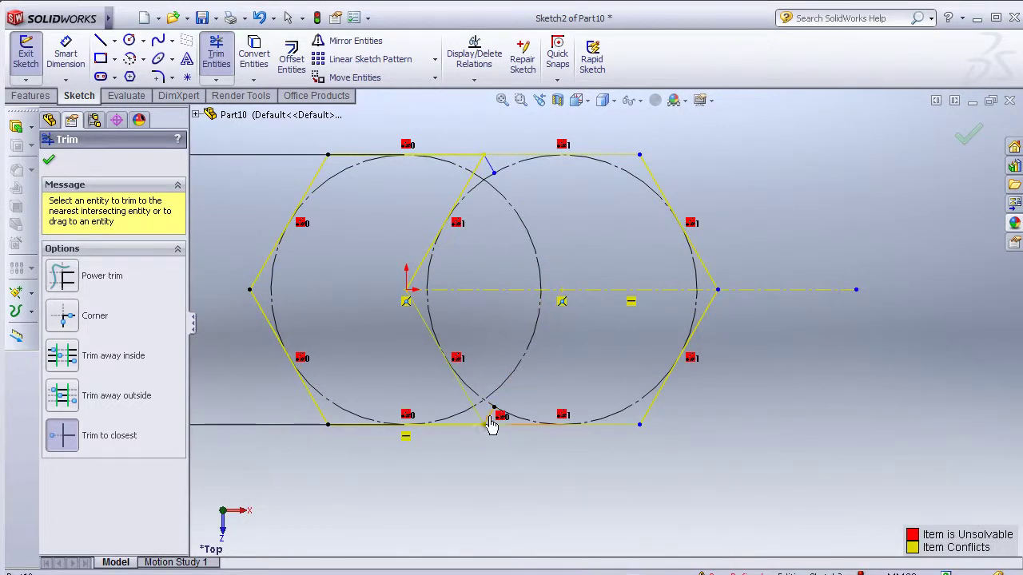
click(479, 166)
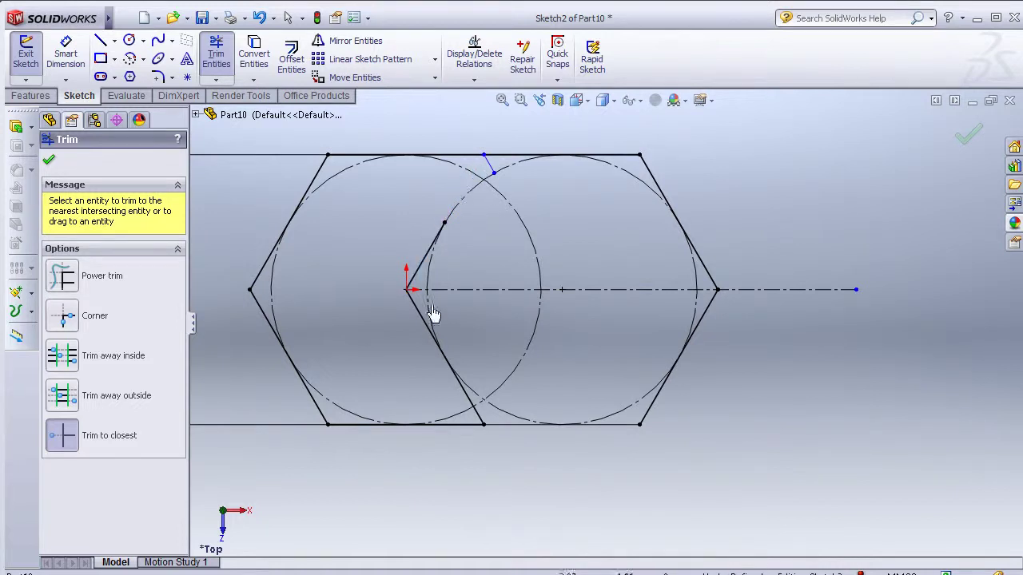
click(429, 265)
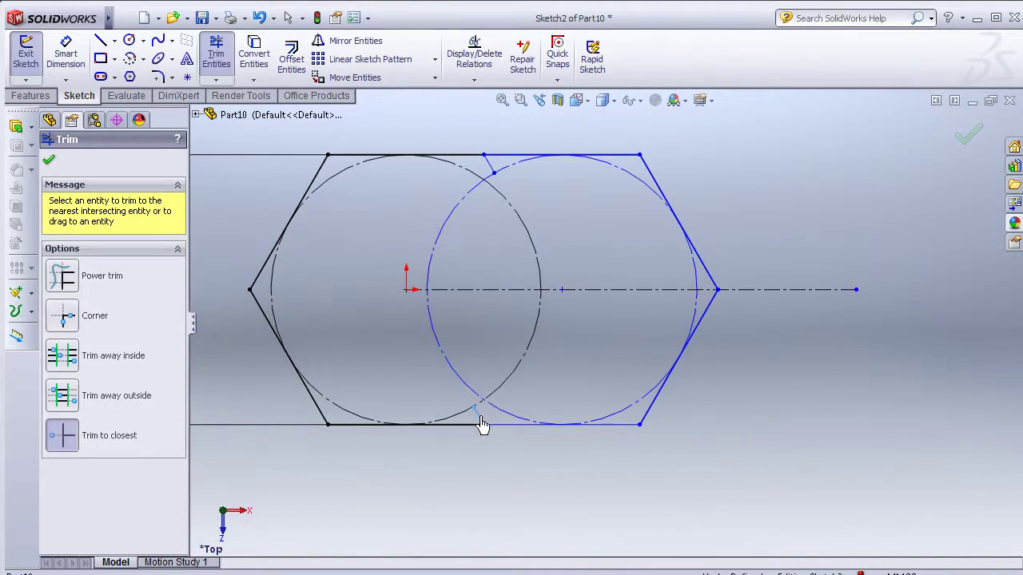
key(z)
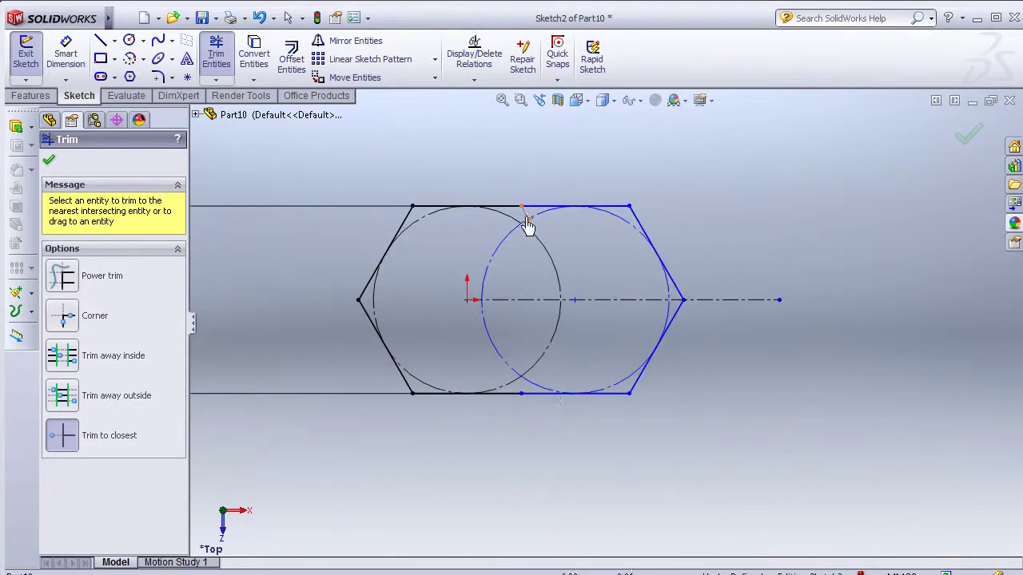
mouse_move(578, 267)
middle_down()
mouse_move(469, 421)
mouse_move(489, 428)
middle_up()
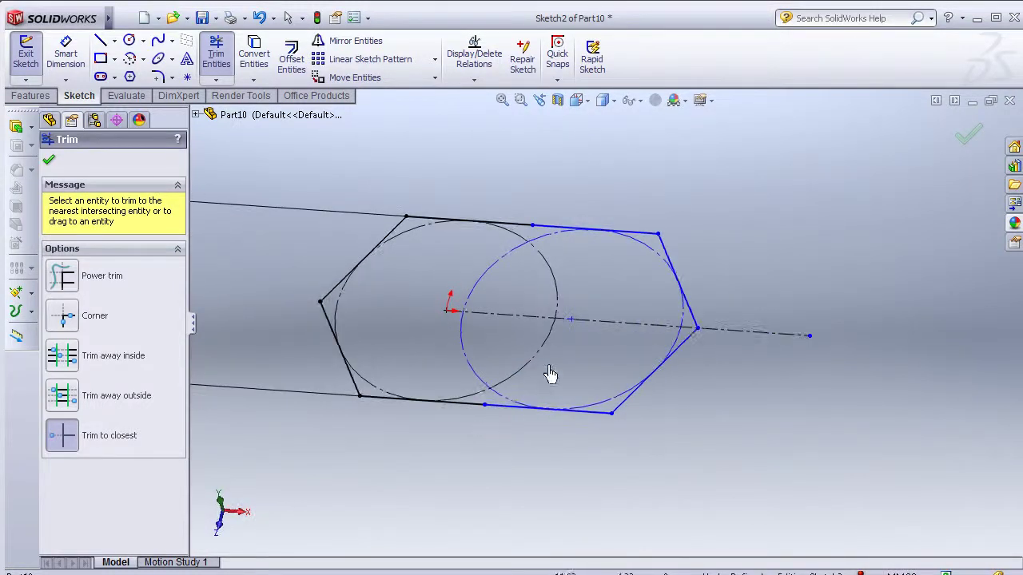
Start an Extruded Boss/Base from the Sketch Plane
click(967, 142)
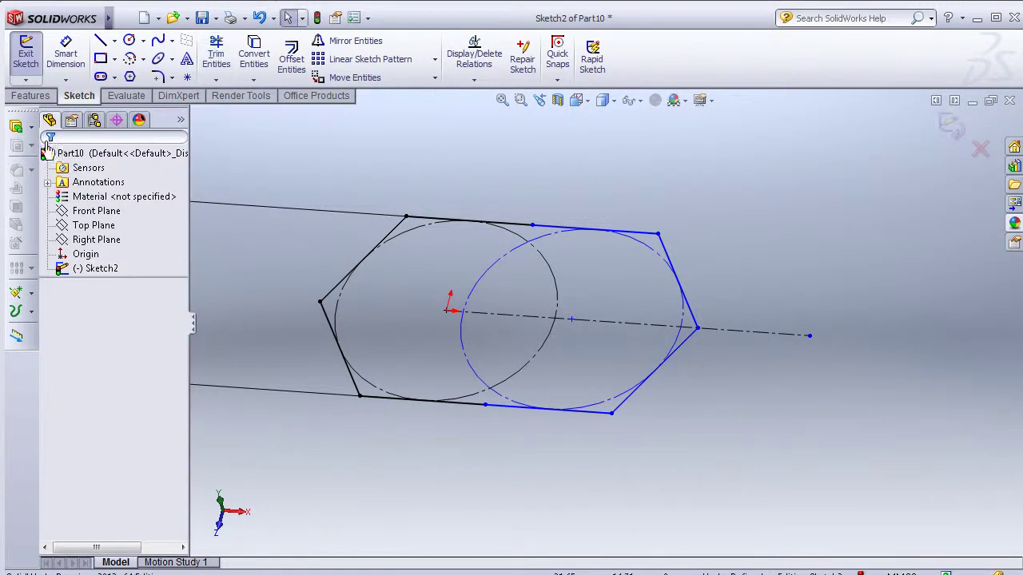
click(30, 95)
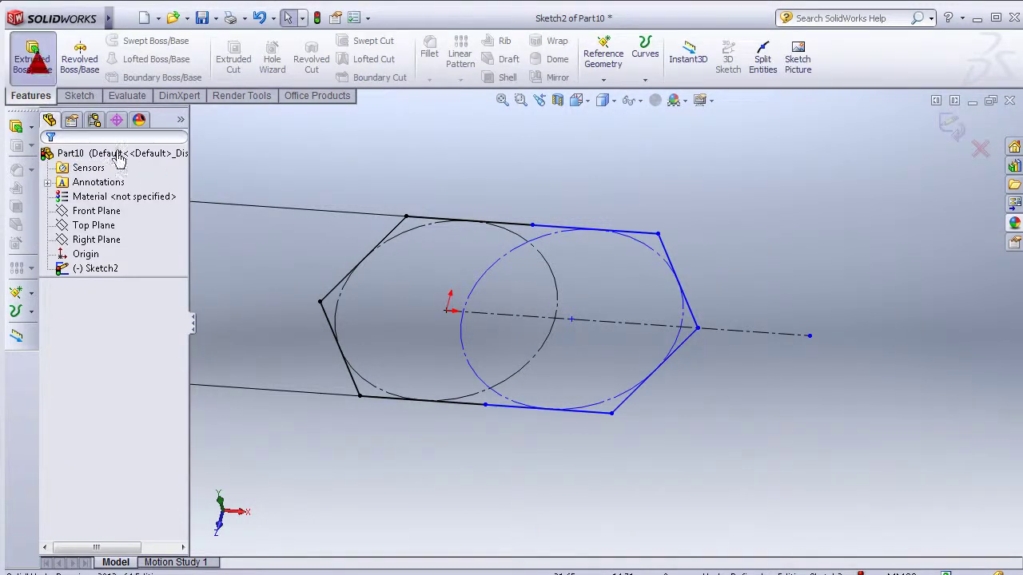
click(112, 207)
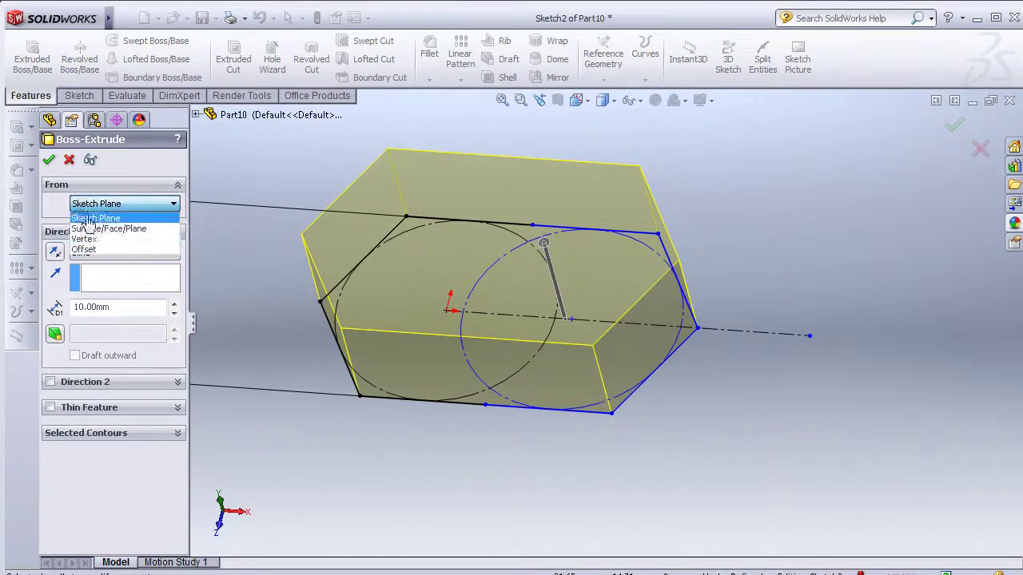
click(46, 215)
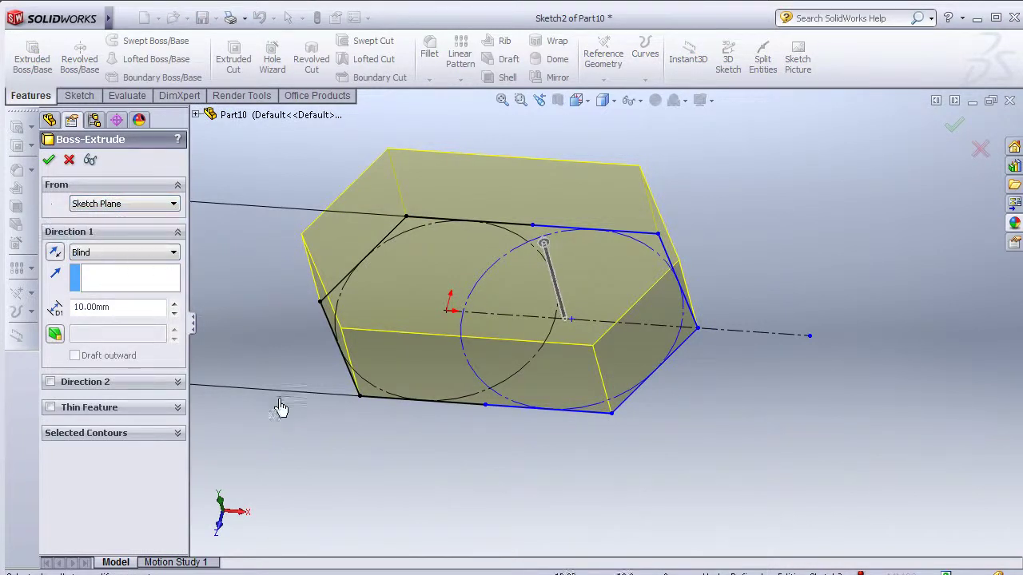
Set the extrusion to Mid Plane with a 15 mm depth
key(z)
click(156, 252)
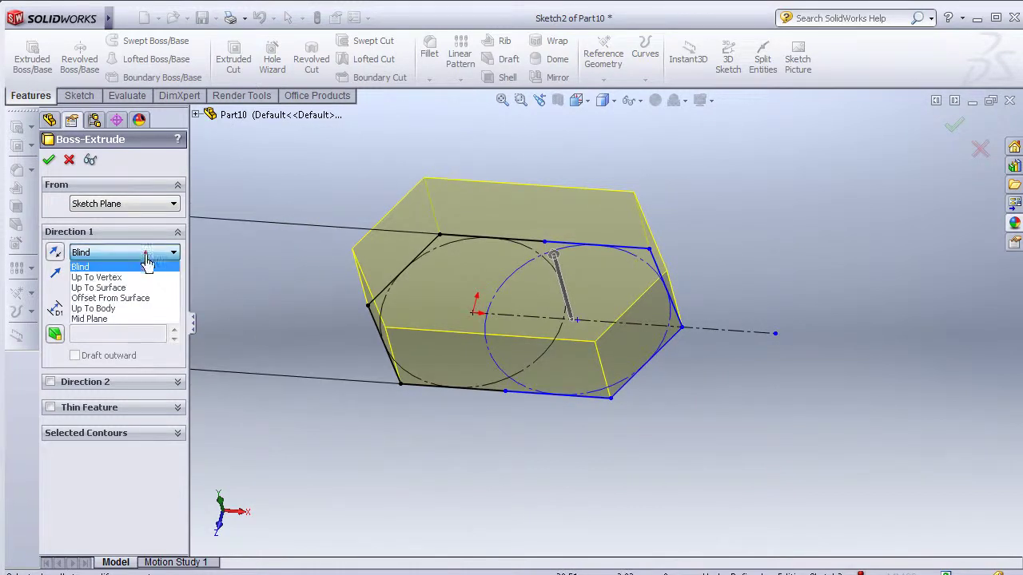
click(126, 323)
middle_drag(357, 413, 324, 350)
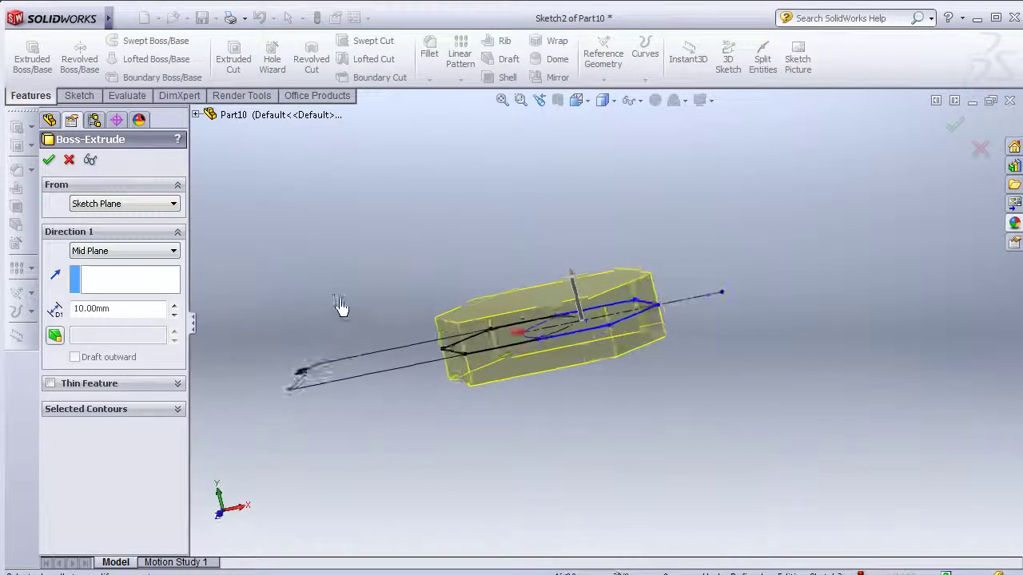
middle_drag(323, 350, 366, 304)
drag(147, 310, 61, 312)
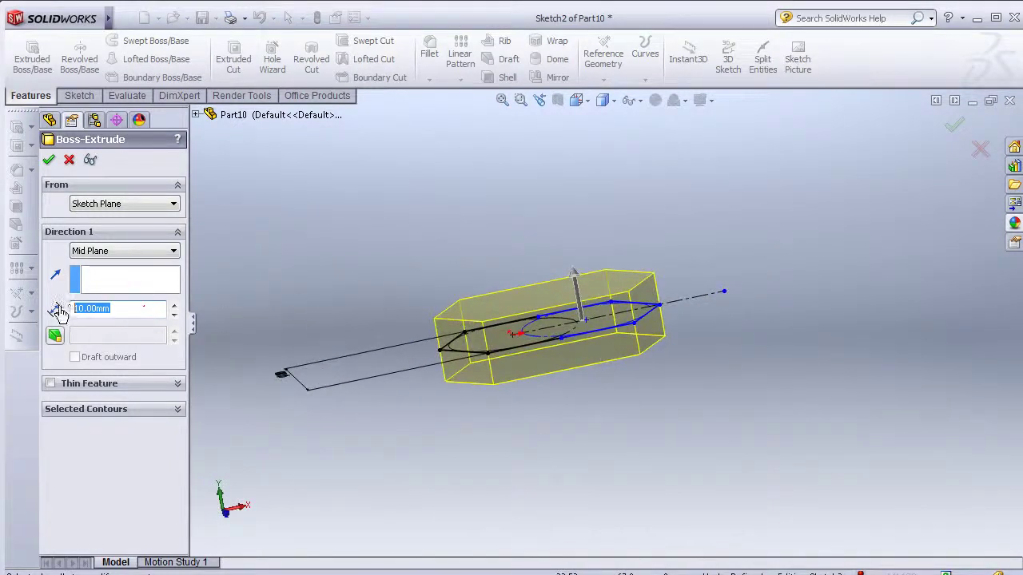
text(15)
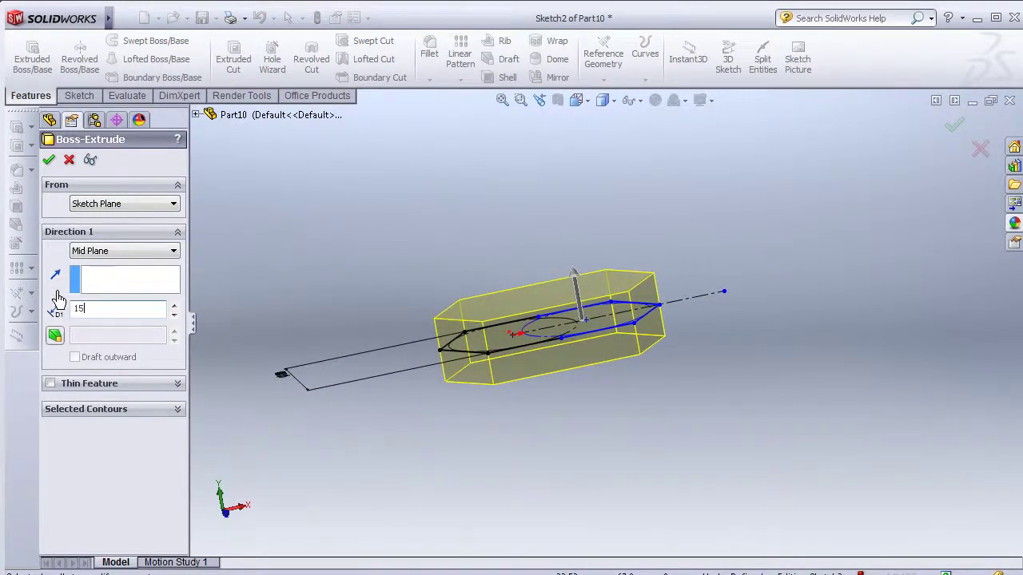
key(Return)
Enable draft on the extrusion and raise the draft angle to 35°
click(54, 335)
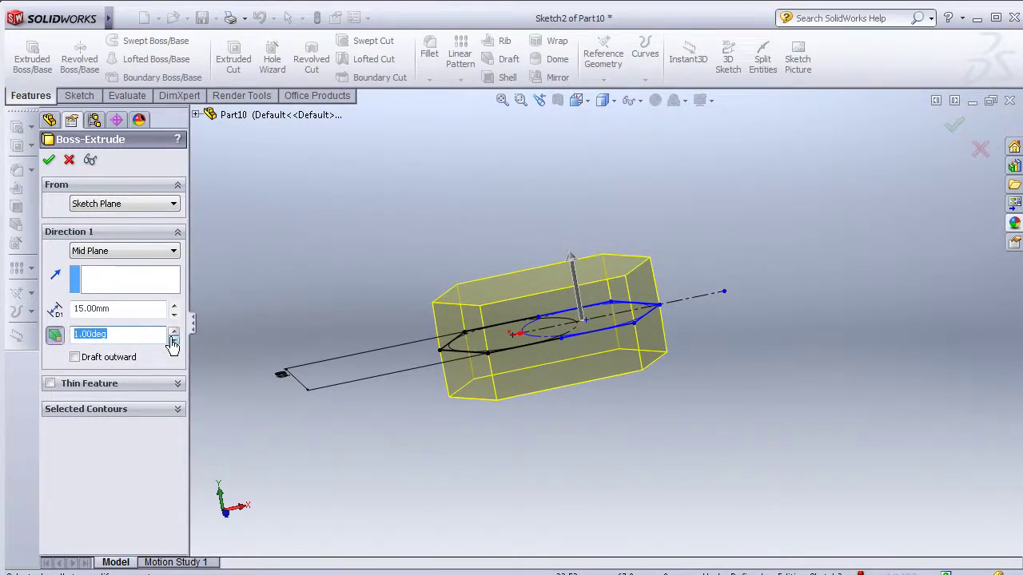
text(10)
key(Return)
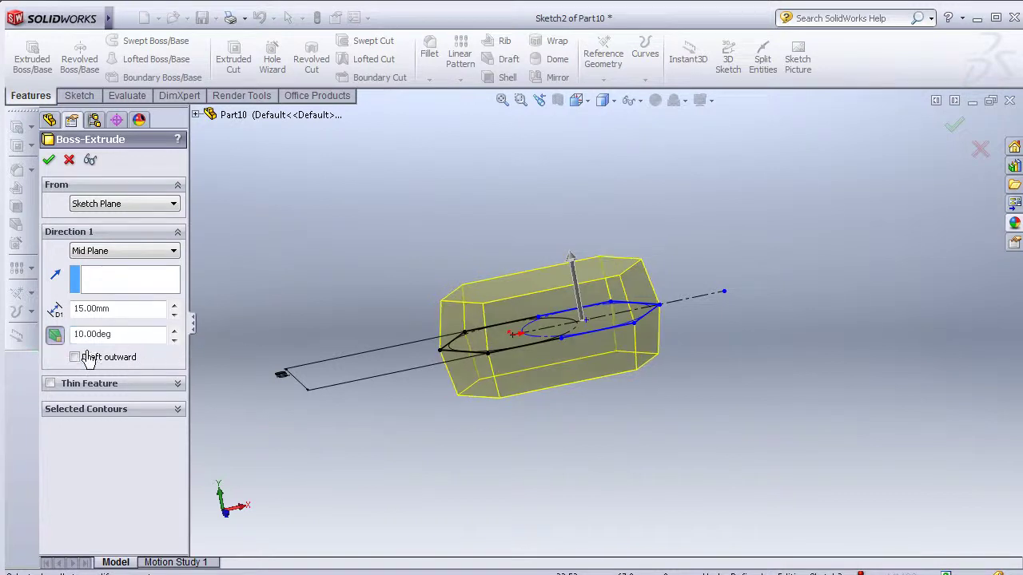
mouse_move(271, 293)
middle_down()
mouse_move(354, 434)
mouse_move(335, 431)
middle_up()
click(174, 331)
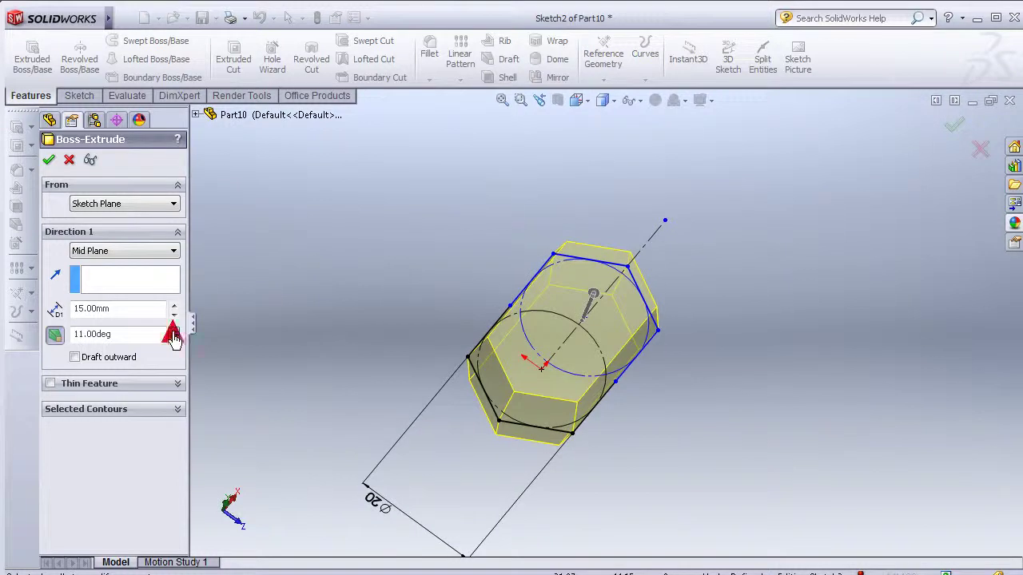
click(174, 332)
click(173, 331)
click(174, 331)
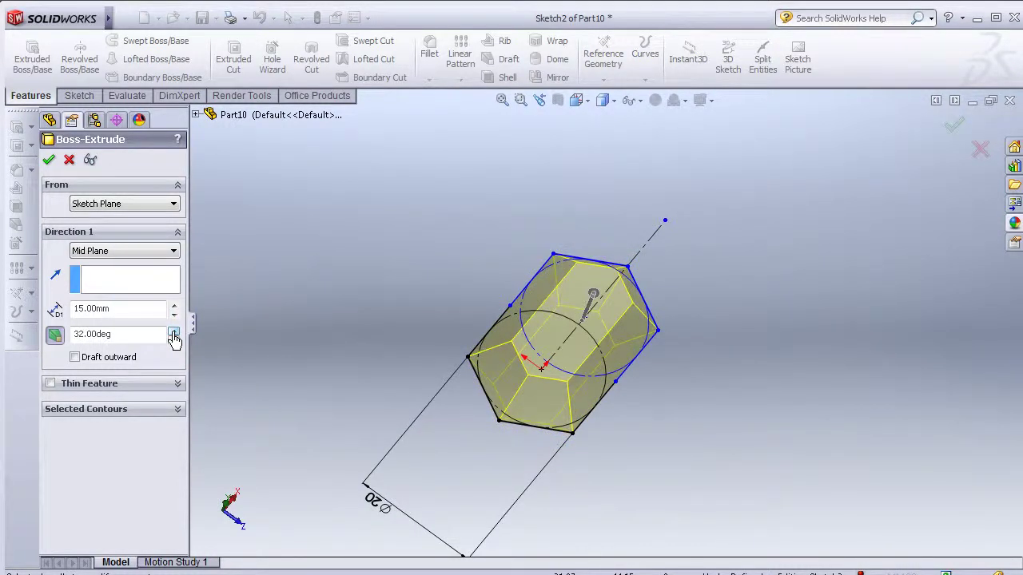
click(173, 332)
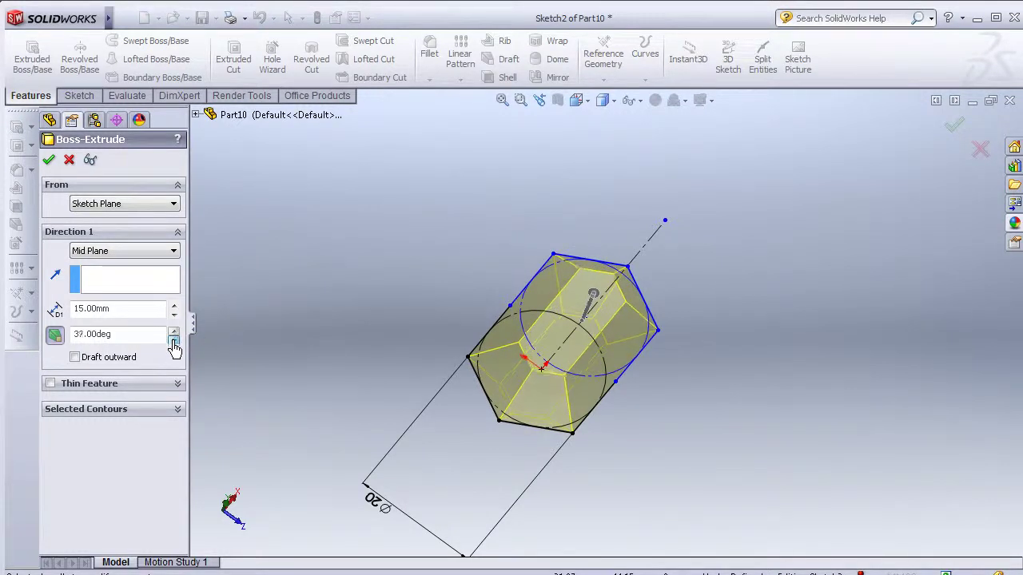
mouse_move(297, 323)
middle_down()
mouse_move(217, 178)
mouse_move(228, 216)
mouse_move(359, 216)
mouse_move(443, 199)
mouse_move(442, 213)
mouse_move(423, 219)
mouse_move(227, 195)
middle_up()
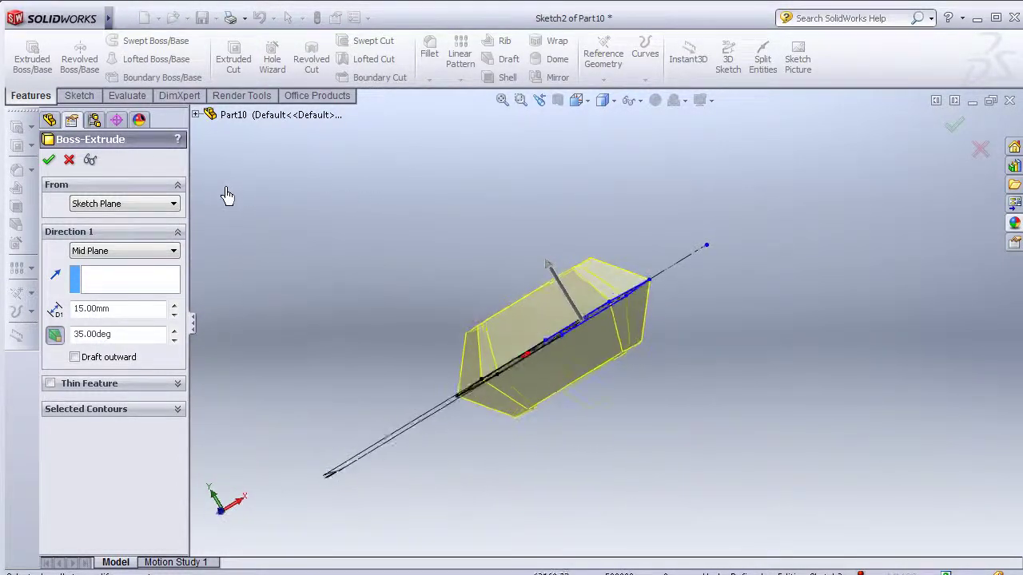
Change the extrusion depth to 12 mm and accept to create Boss-Extrude1
drag(127, 310, 80, 309)
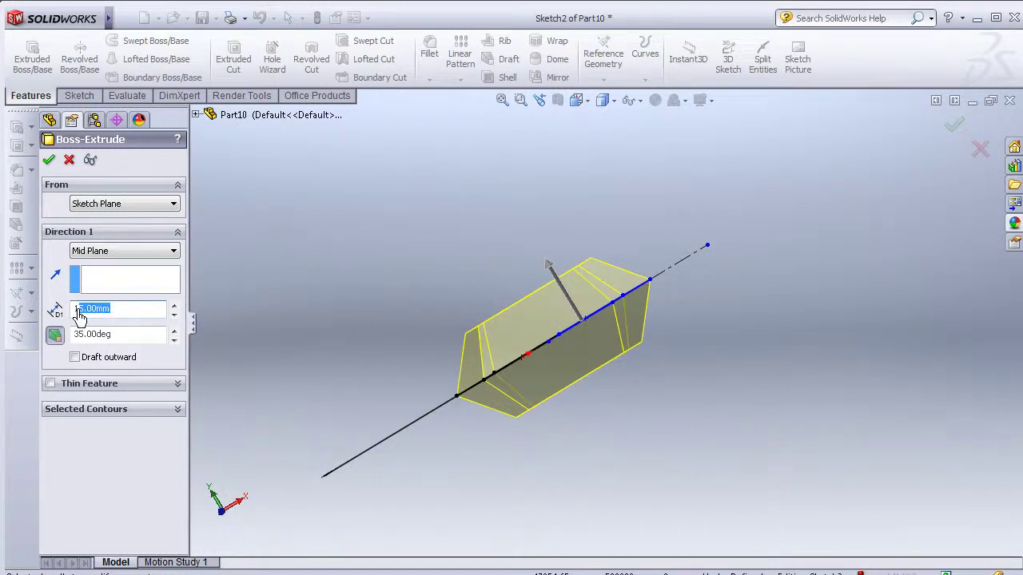
text(12)
key(Return)
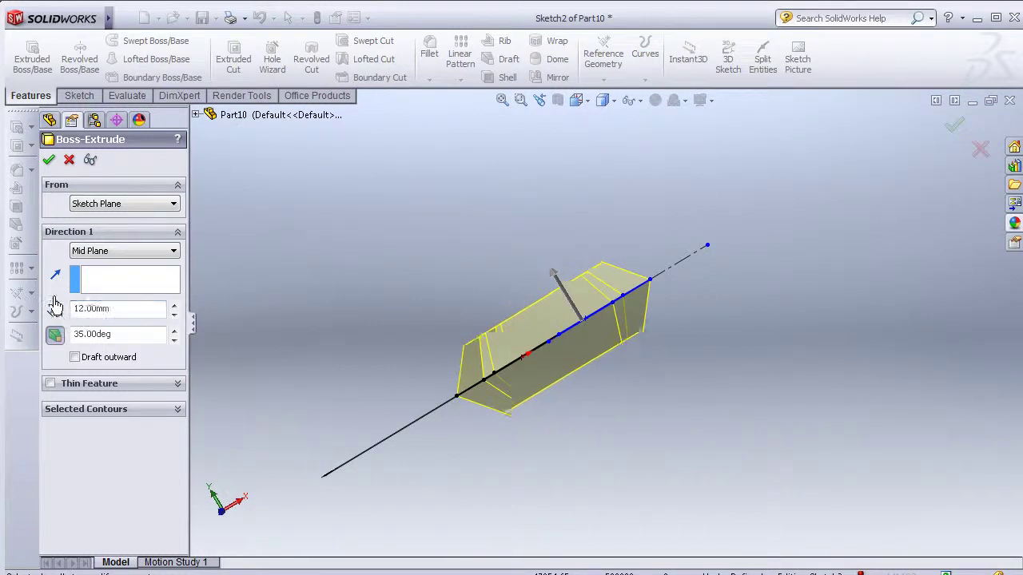
mouse_move(196, 288)
middle_down()
mouse_move(263, 312)
mouse_move(365, 326)
mouse_move(402, 301)
mouse_move(397, 234)
mouse_move(358, 258)
mouse_move(316, 255)
middle_up()
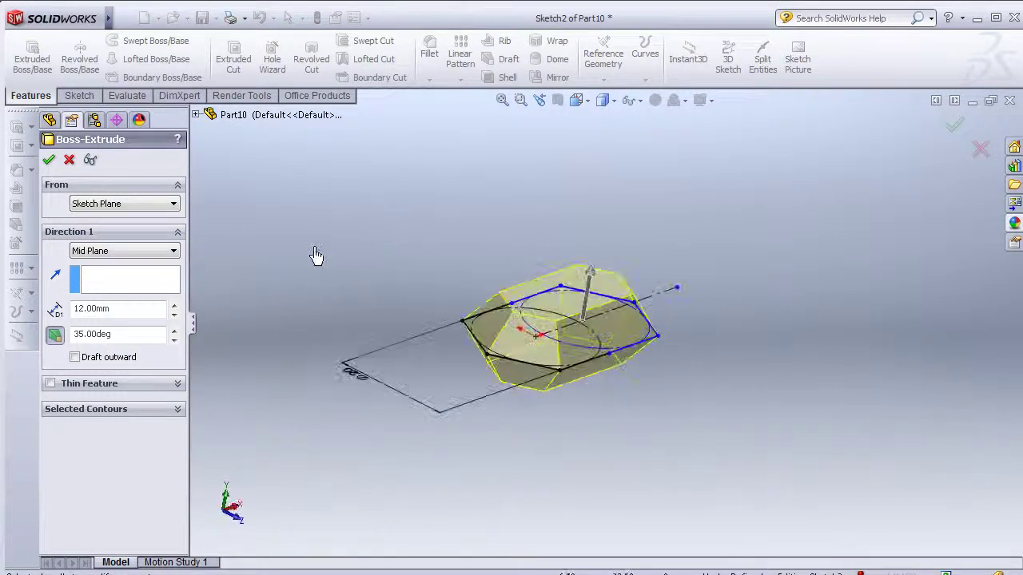
click(50, 161)
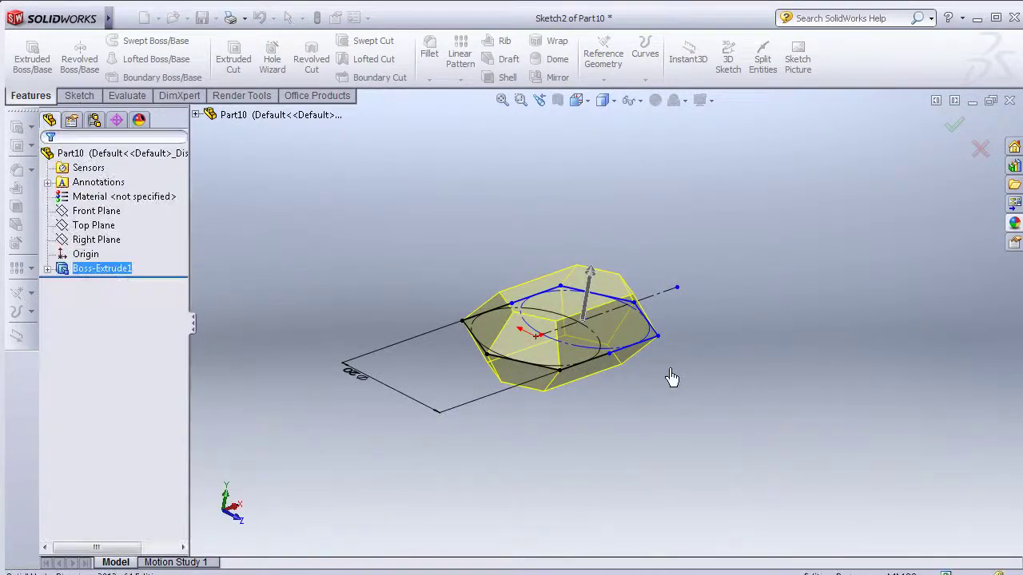
mouse_move(563, 412)
middle_down()
mouse_move(539, 384)
mouse_move(571, 438)
mouse_move(701, 325)
mouse_move(668, 455)
mouse_move(687, 490)
mouse_move(552, 479)
mouse_move(391, 440)
mouse_move(230, 470)
mouse_move(229, 431)
mouse_move(189, 456)
mouse_move(644, 258)
mouse_move(501, 225)
mouse_move(511, 235)
mouse_move(519, 187)
mouse_move(504, 187)
mouse_move(519, 192)
mouse_move(493, 230)
mouse_move(408, 299)
mouse_move(502, 434)
mouse_move(530, 433)
mouse_move(548, 463)
mouse_move(526, 462)
mouse_move(527, 415)
mouse_move(537, 419)
mouse_move(523, 420)
mouse_move(525, 346)
mouse_move(552, 346)
mouse_move(544, 372)
mouse_move(497, 383)
mouse_move(933, 377)
middle_up()
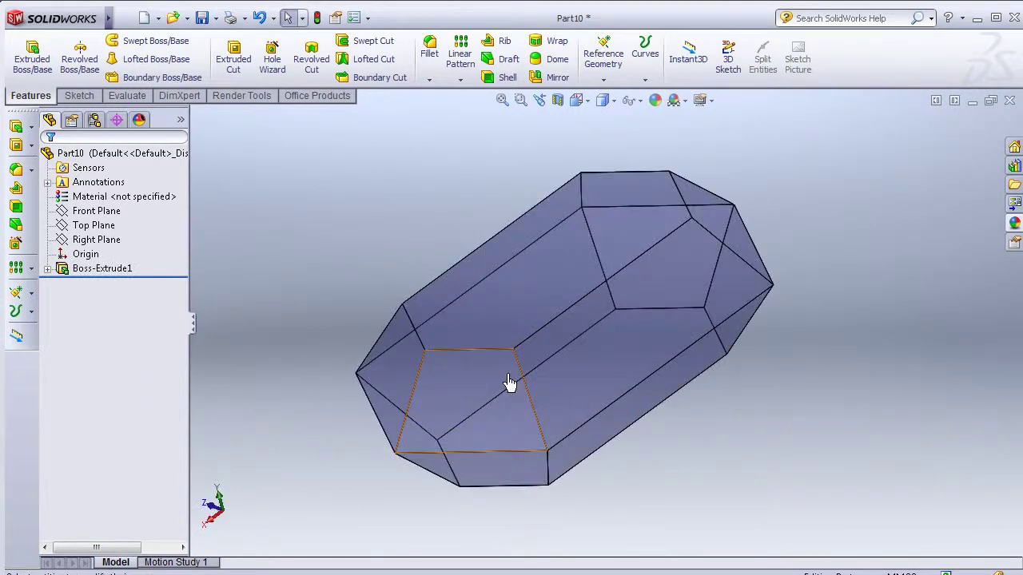